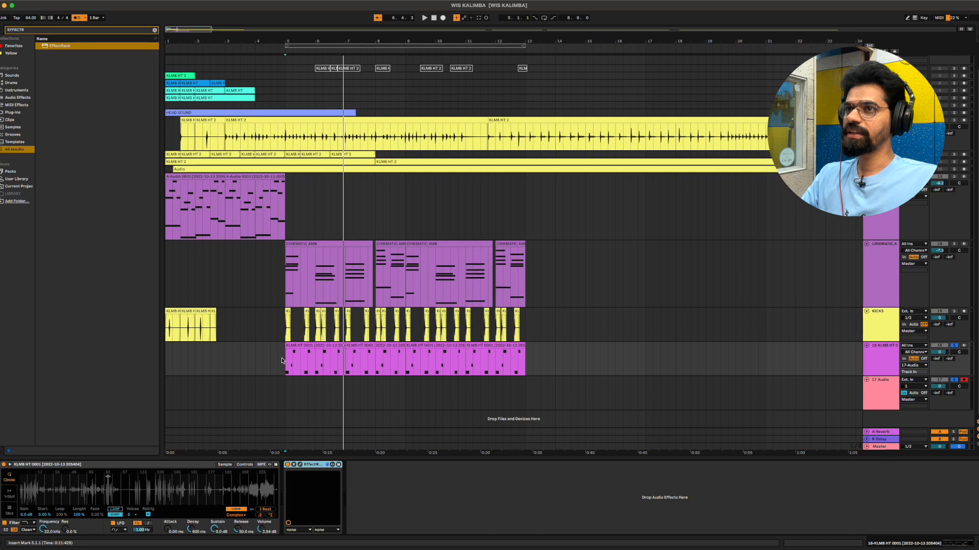
- Select the MIDI clips on the 16 KLMB HT track and open its EffectRack plug-in interface
{"action": "left_click_drag", "start_coordinate": [285, 361], "coordinate": [429, 365]}
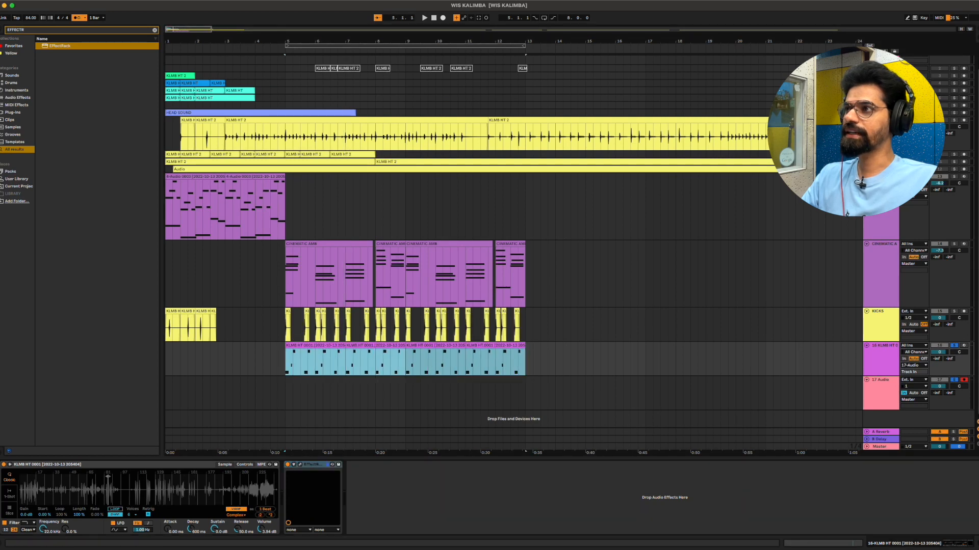
{"action": "left_click", "coordinate": [300, 466]}
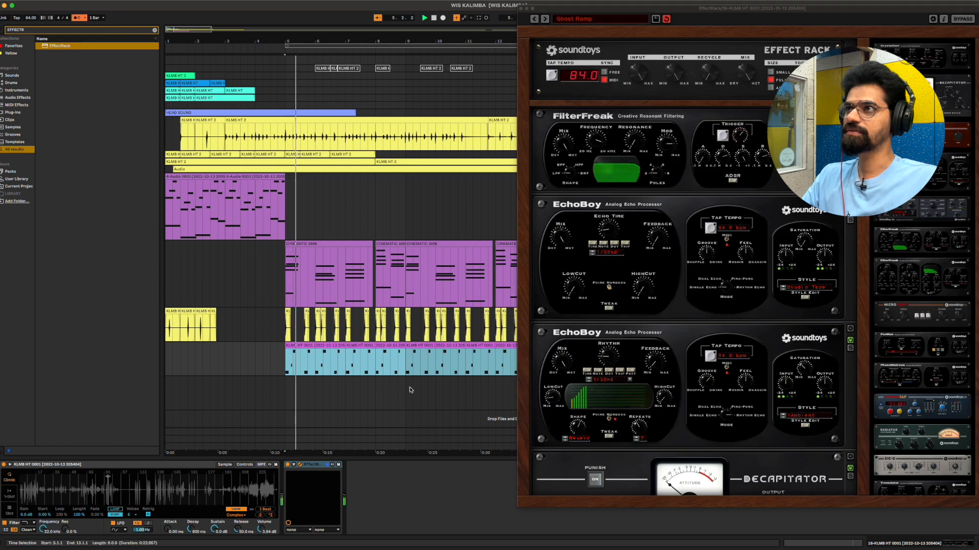
- Rename the 17 Audio track as GLITCHY TOMS and start arrangement recording onto it
{"action": "left_click", "coordinate": [884, 383]}
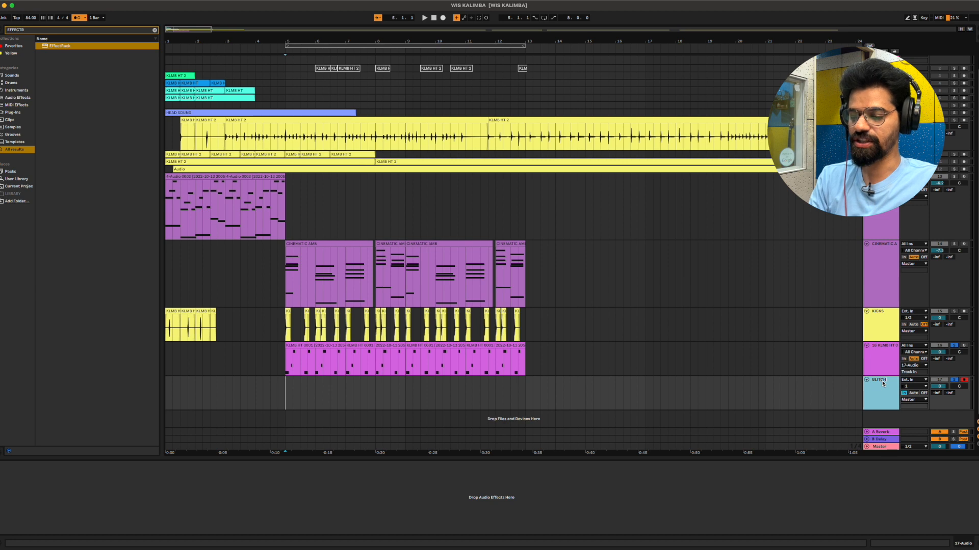
{"action": "key", "text": "Return"}
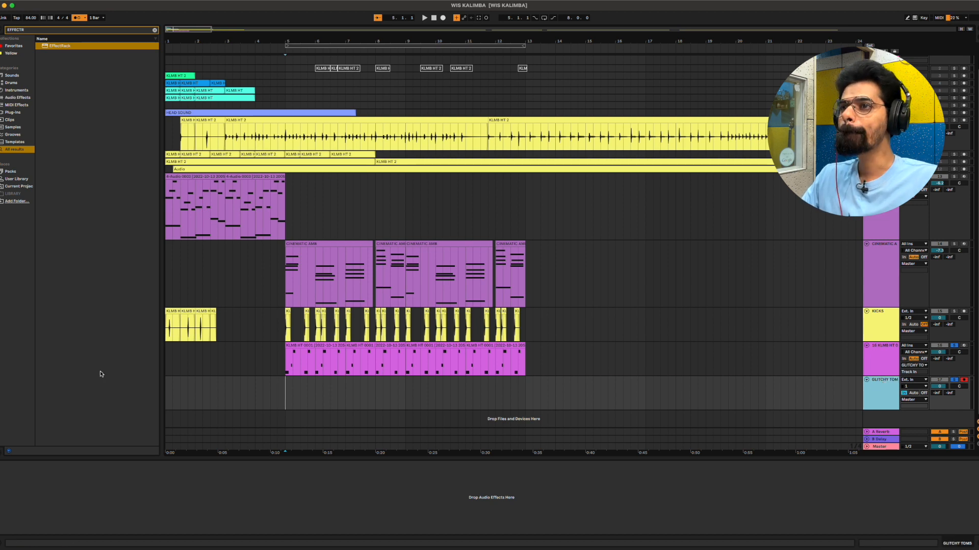
{"action": "key", "text": "F9"}
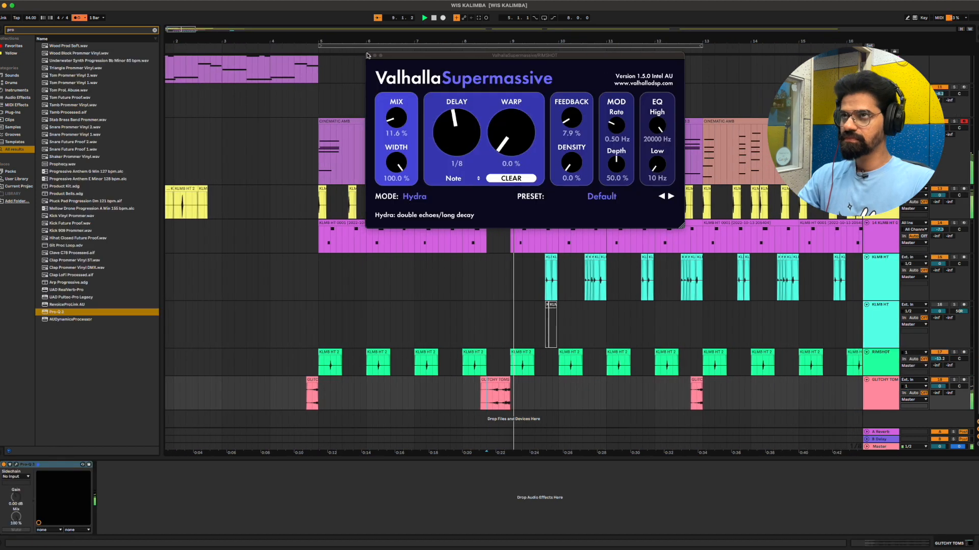
- Close the ValhallaSupermassive effect opened for the RIMSHOT track
{"action": "left_click", "coordinate": [368, 55]}
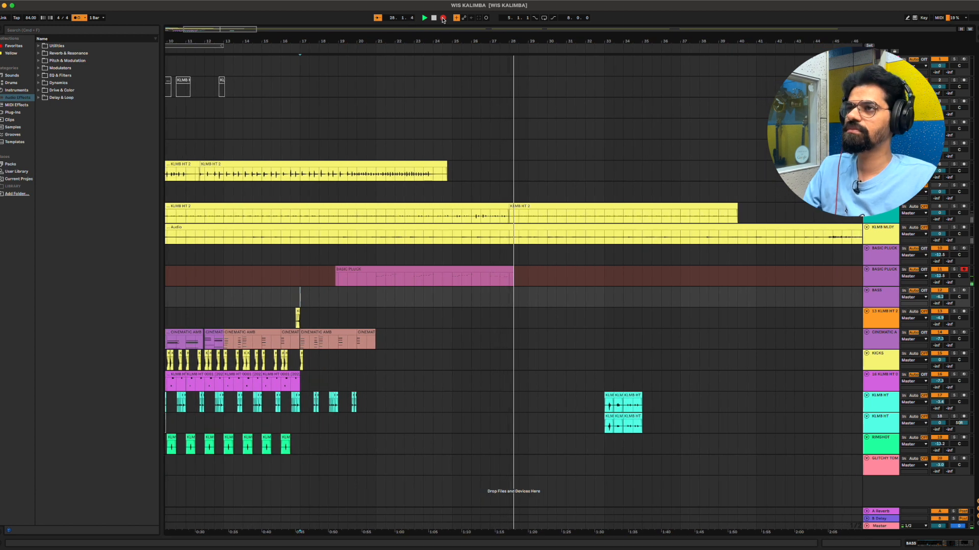
- End the recording on the armed BASIC PLUCK track and open the newly recorded MIDI clip
{"action": "left_click", "coordinate": [443, 18]}
{"action": "double_click", "coordinate": [399, 271]}
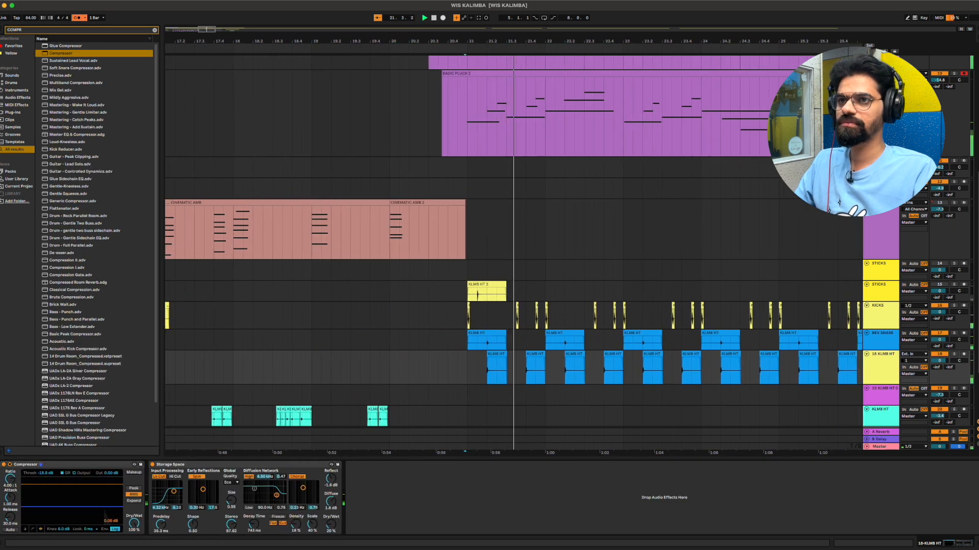
- Lower the Compressor threshold on the 18 KLMB HT track to about -23 dB
{"action": "left_click_drag", "start_coordinate": [72, 507], "coordinate": [72, 514]}
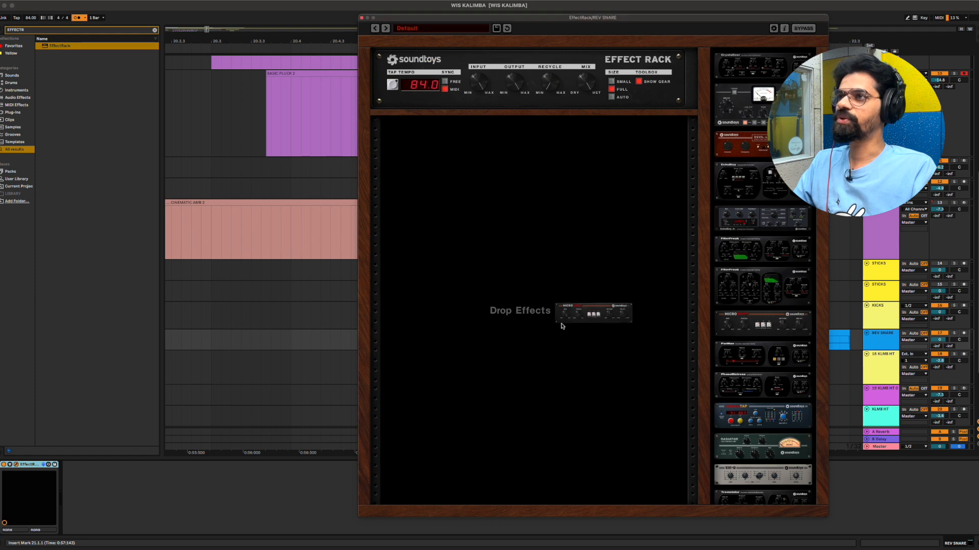
- Add MicroShift to the EffectRack on the REV SNARE track and raise its mix toward wet
{"action": "left_click_drag", "start_coordinate": [562, 326], "coordinate": [548, 317]}
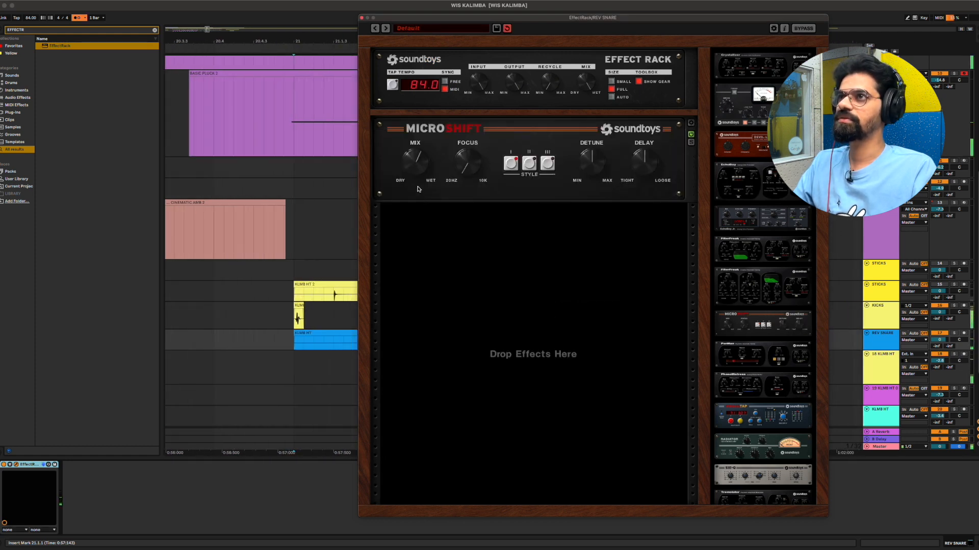
{"action": "left_click_drag", "start_coordinate": [423, 175], "coordinate": [424, 124]}
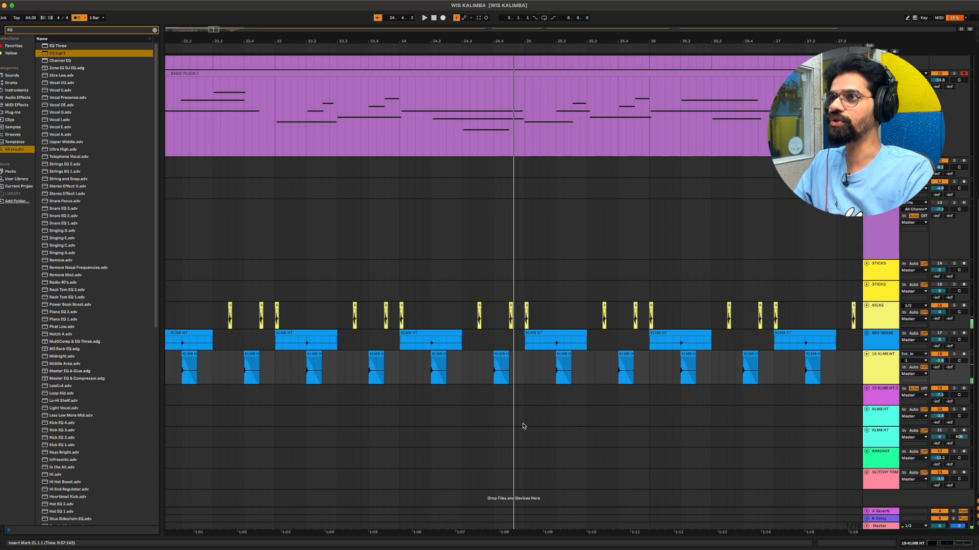
- Play the arrangement from around bar 24 to hear the TOM FILL clip with the drums
{"action": "left_click", "coordinate": [496, 405]}
{"action": "key", "text": "minus"}
{"action": "key", "text": "minus"}
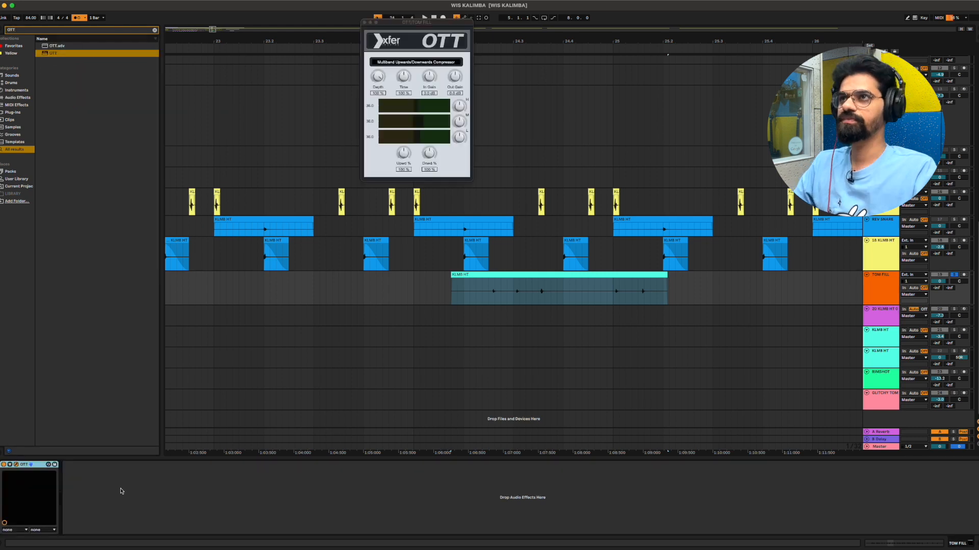
{"action": "key", "text": "space"}
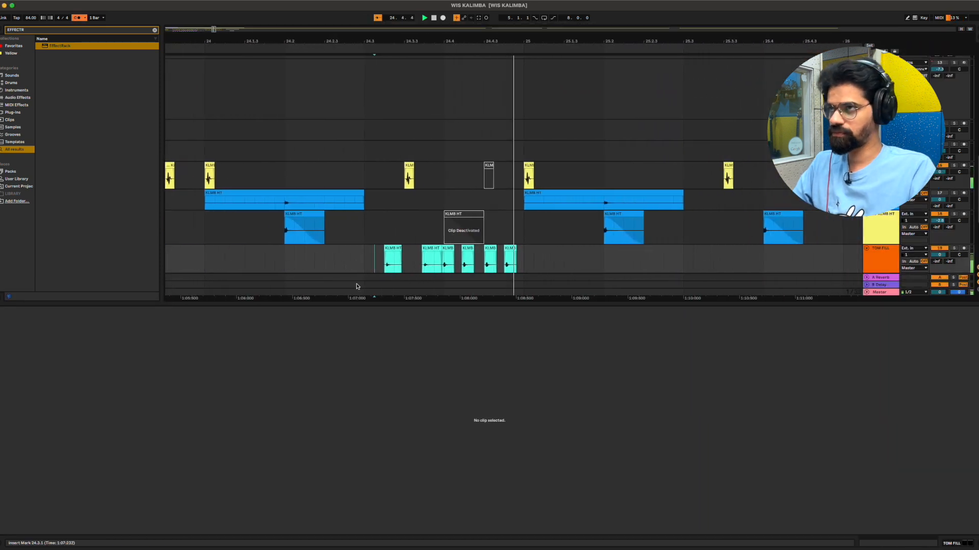
- Hide the empty clip detail view and enlarge the arrangement around the drum tracks
{"action": "key", "text": "super+alt+l"}
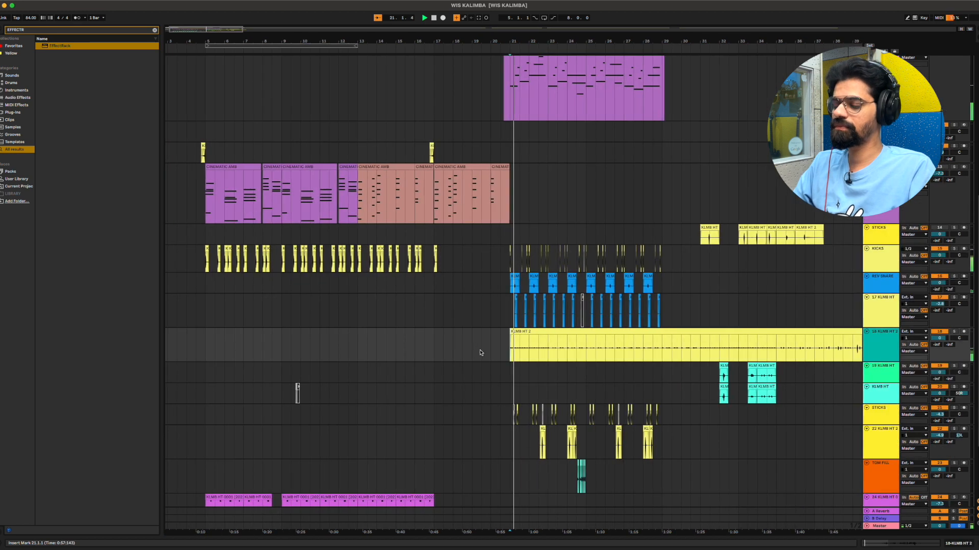
{"action": "key", "text": "plus"}
{"action": "key", "text": "plus"}
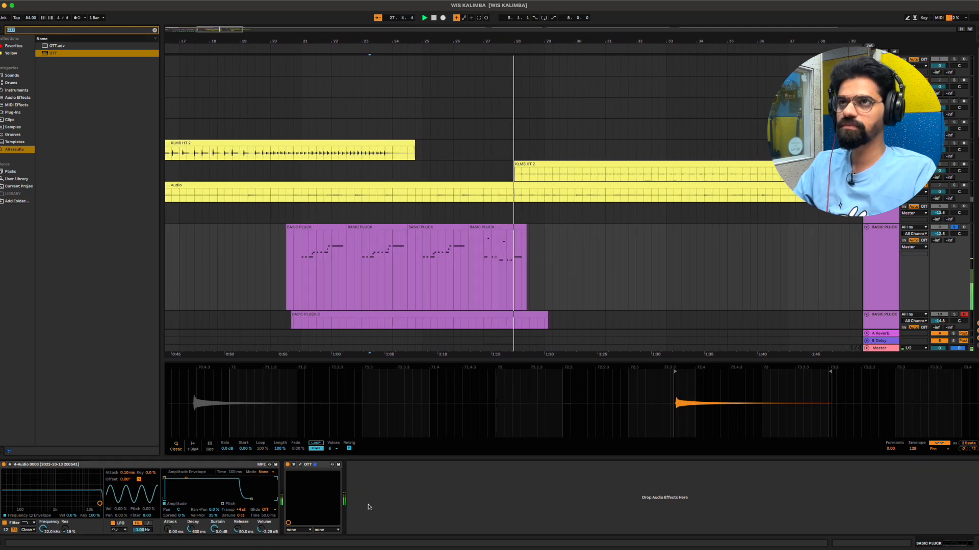
- Add the LX480 Essentials reverb to the BASIC PLUCK track and set its mix to 62/38 during playback
{"action": "type", "text": "LX"}
{"action": "key", "text": "Return"}
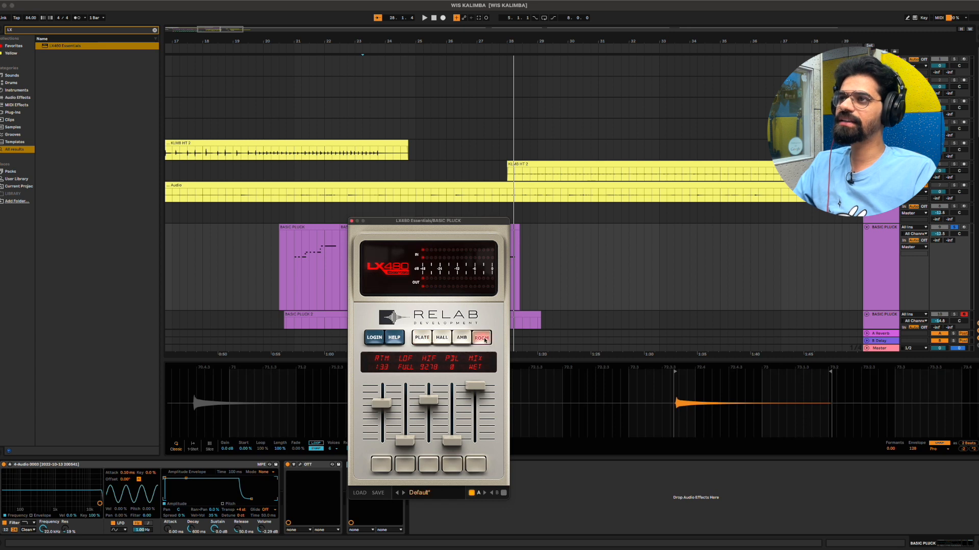
{"action": "key", "text": "space"}
{"action": "left_click_drag", "start_coordinate": [477, 432], "coordinate": [476, 419]}
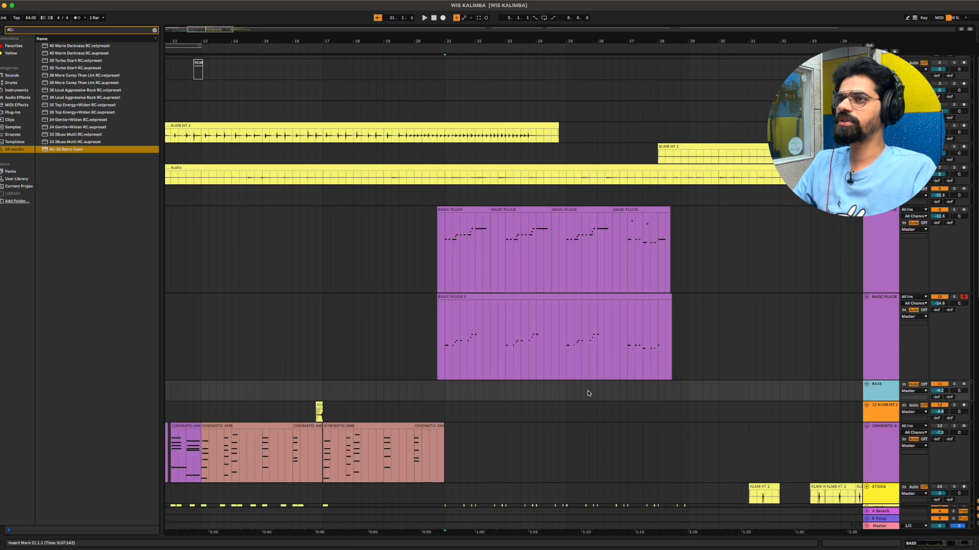
- Place the insertion point near bar 10 on the BASS track
{"action": "scroll", "coordinate": [589, 393], "scroll_direction": "down", "scroll_amount": 5}
{"action": "scroll", "coordinate": [589, 393], "scroll_direction": "left", "scroll_amount": 10}
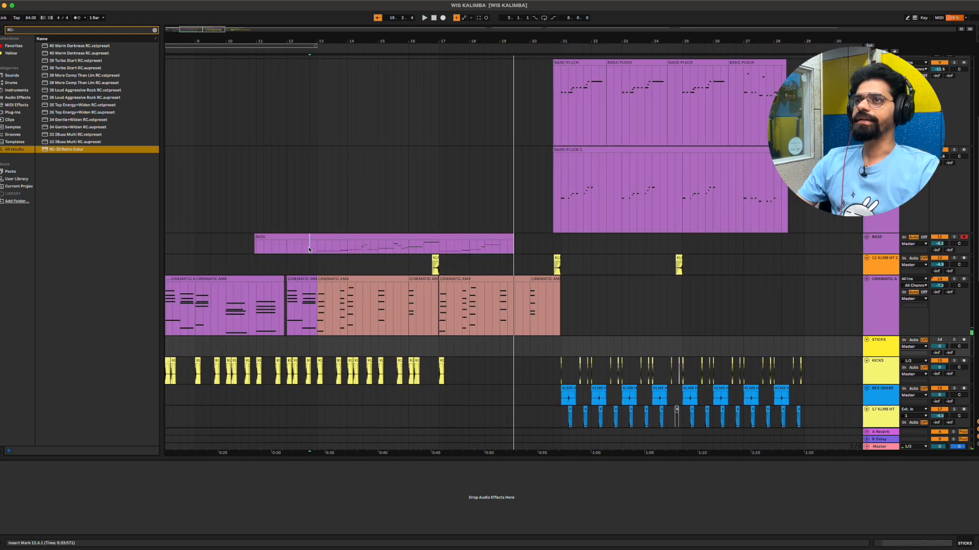
{"action": "left_click", "coordinate": [314, 252]}
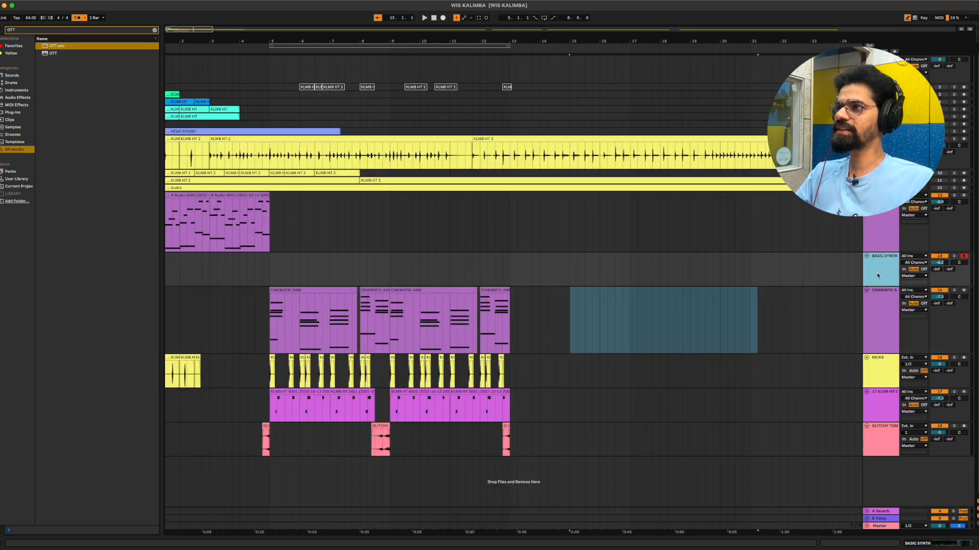
- Open the BASIC SYNTH track's devices and expand its sampler to show the large sample waveform
{"action": "double_click", "coordinate": [877, 275]}
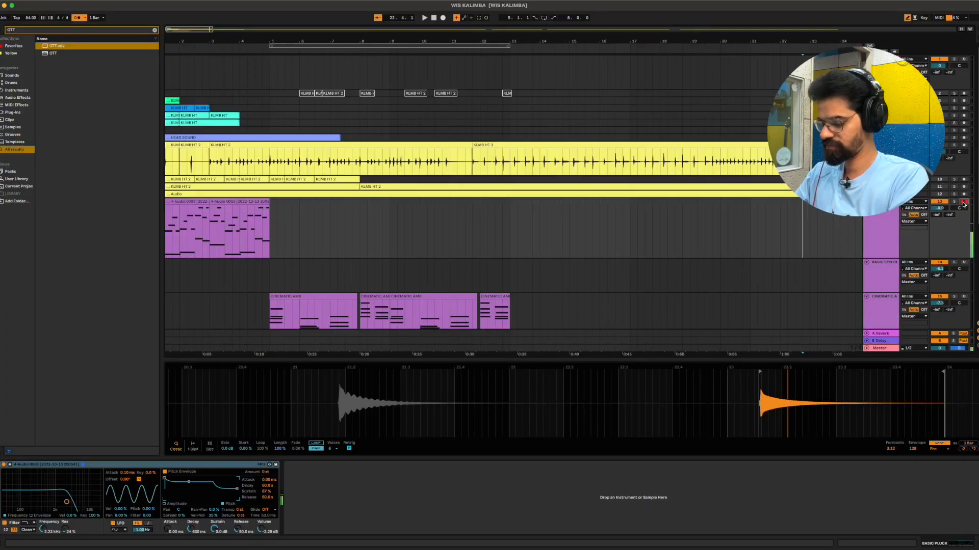
{"action": "left_click", "coordinate": [876, 275]}
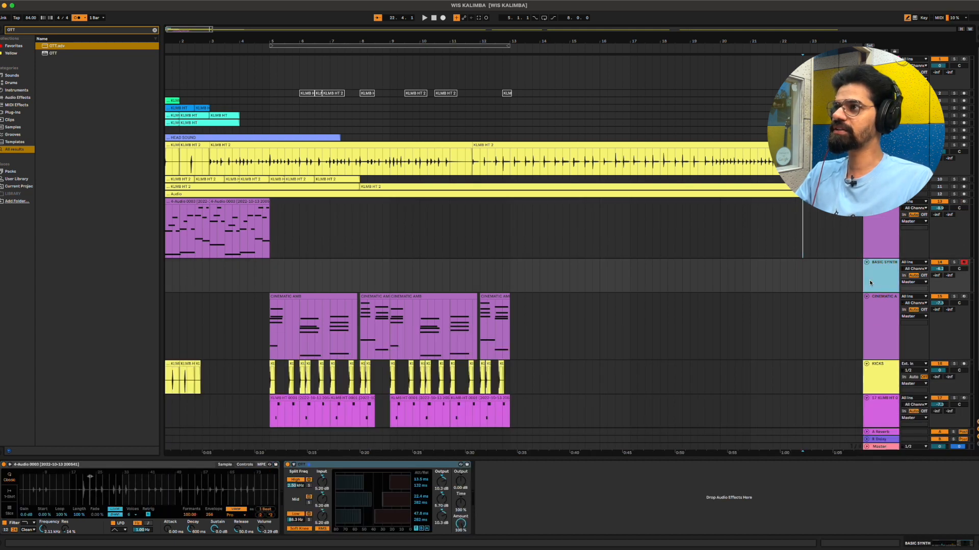
{"action": "left_click", "coordinate": [10, 466]}
- Trim the BASIC SYNTH sample to a tiny slice of the note's decay and switch the OTT device on
{"action": "left_click_drag", "start_coordinate": [388, 366], "coordinate": [566, 372]}
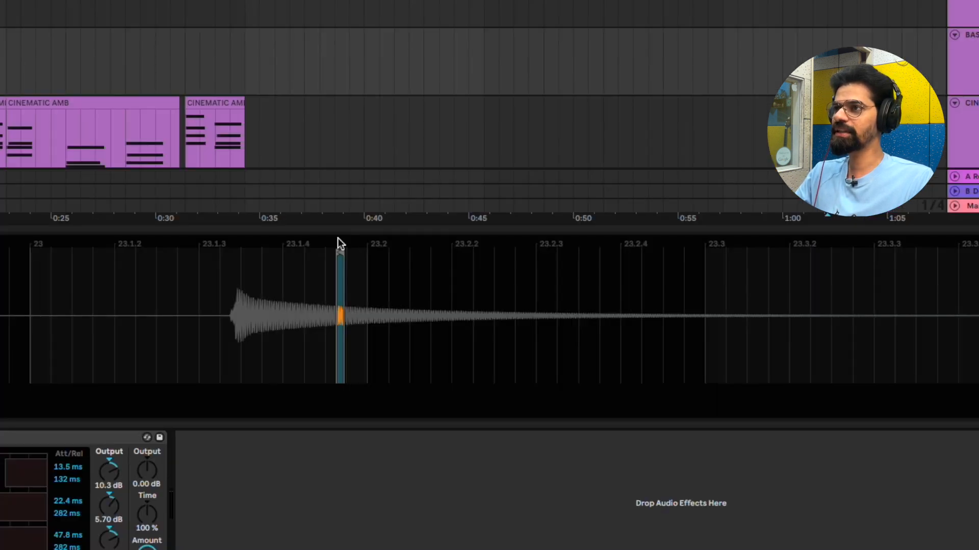
{"action": "left_click_drag", "start_coordinate": [329, 229], "coordinate": [374, 258]}
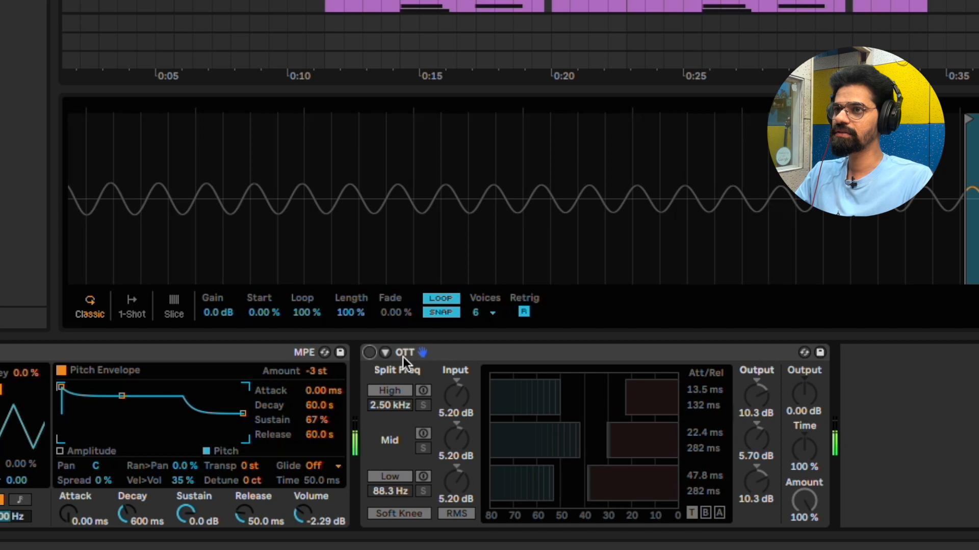
{"action": "left_click", "coordinate": [369, 353]}
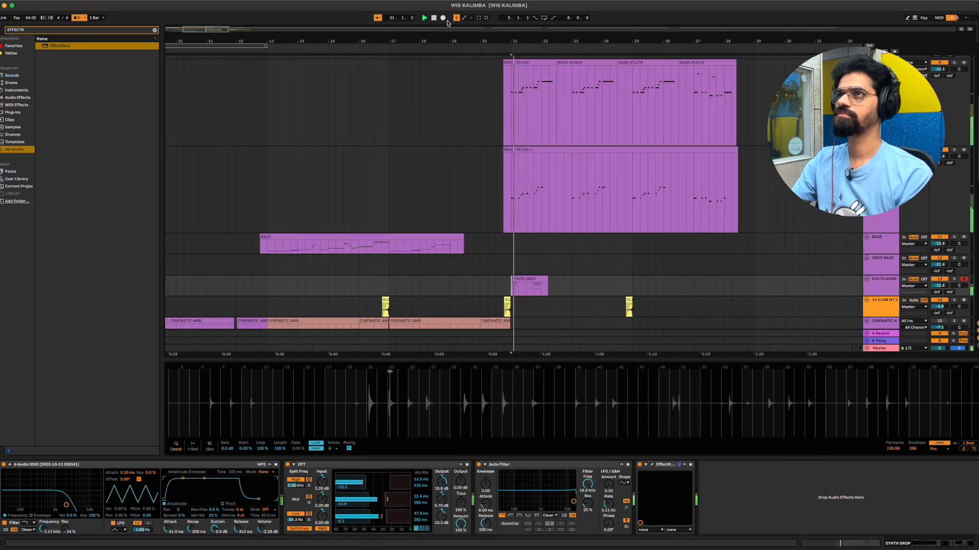
- Start arrangement recording onto the armed SYNTH DROP track
{"action": "left_click", "coordinate": [442, 18]}
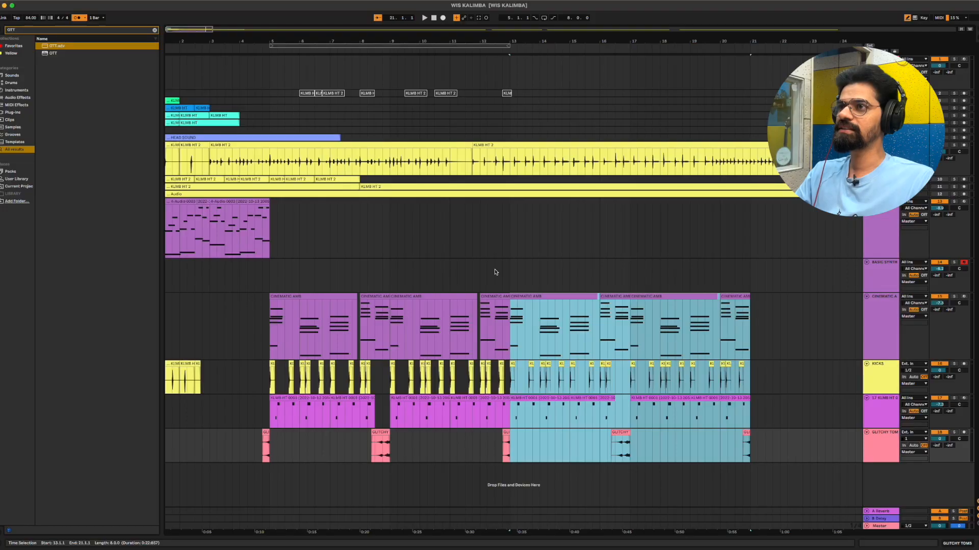
- Place the insertion point at 12.4.1 on the BASIC SYNTH track
{"action": "left_click", "coordinate": [502, 272]}
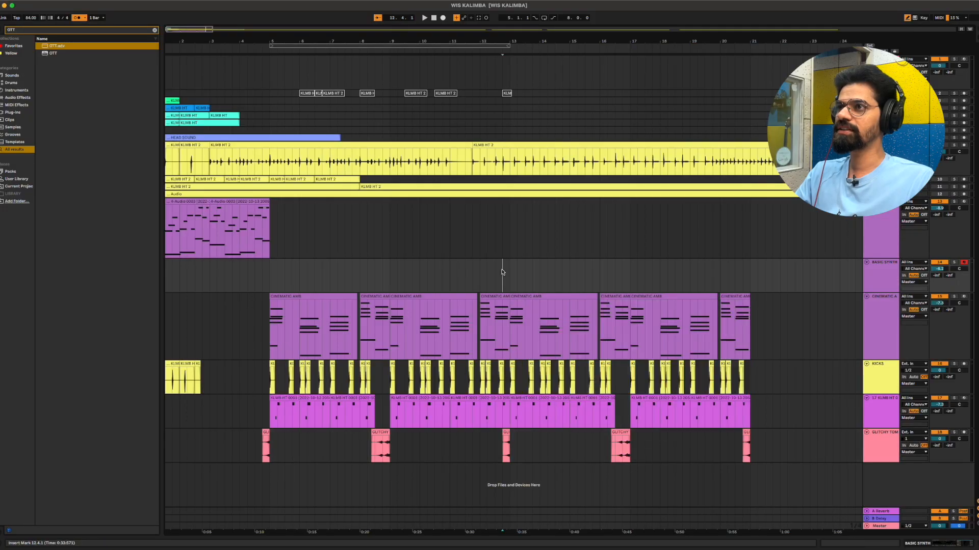